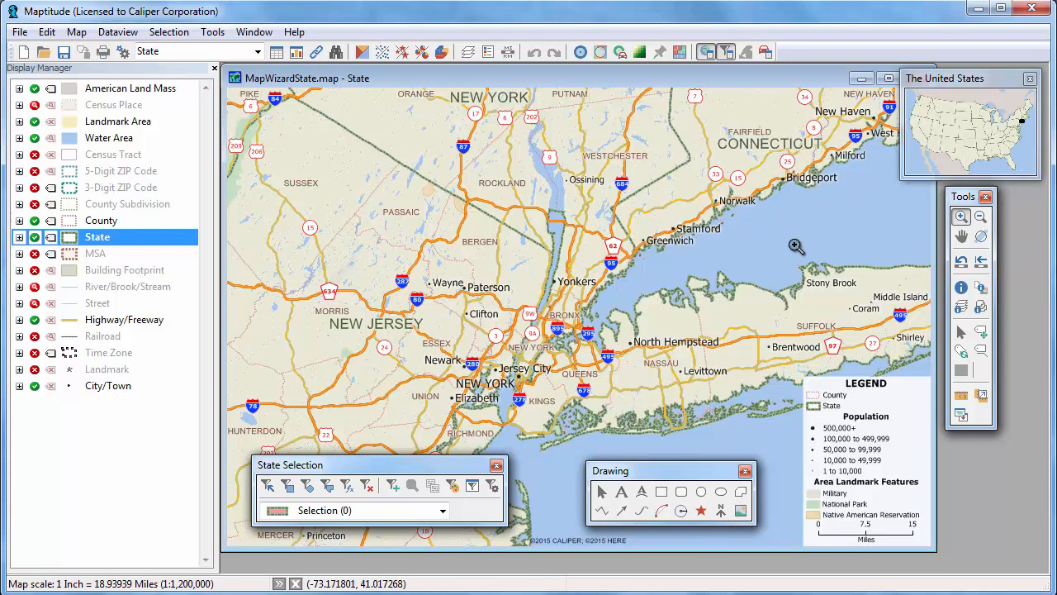
Dock the Drawing toolbox on the right edge and the State Selection toolbox along the bottom.
drag(753, 488, 942, 498)
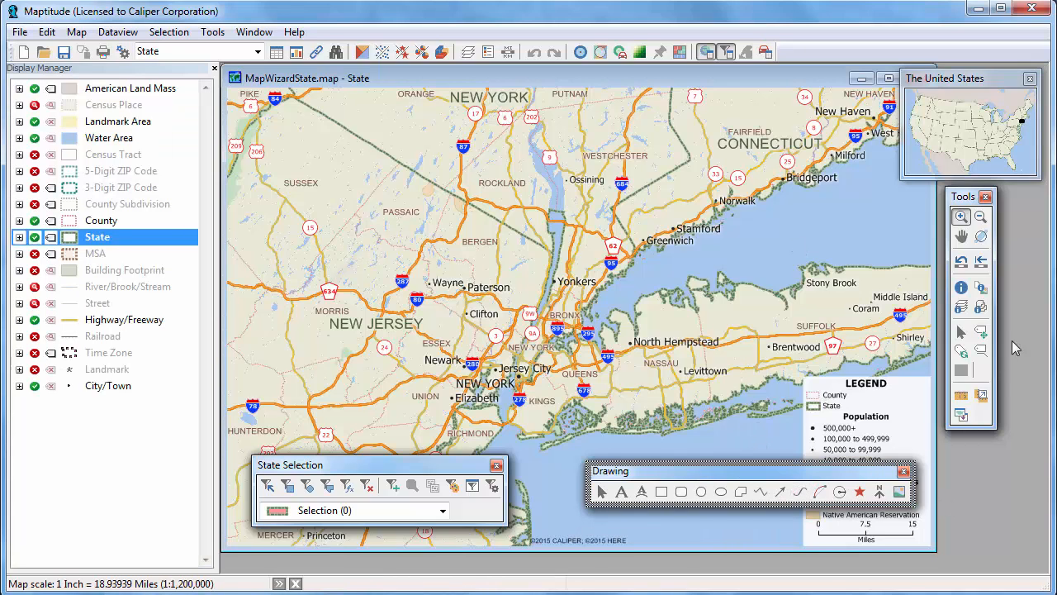
drag(743, 471, 1043, 273)
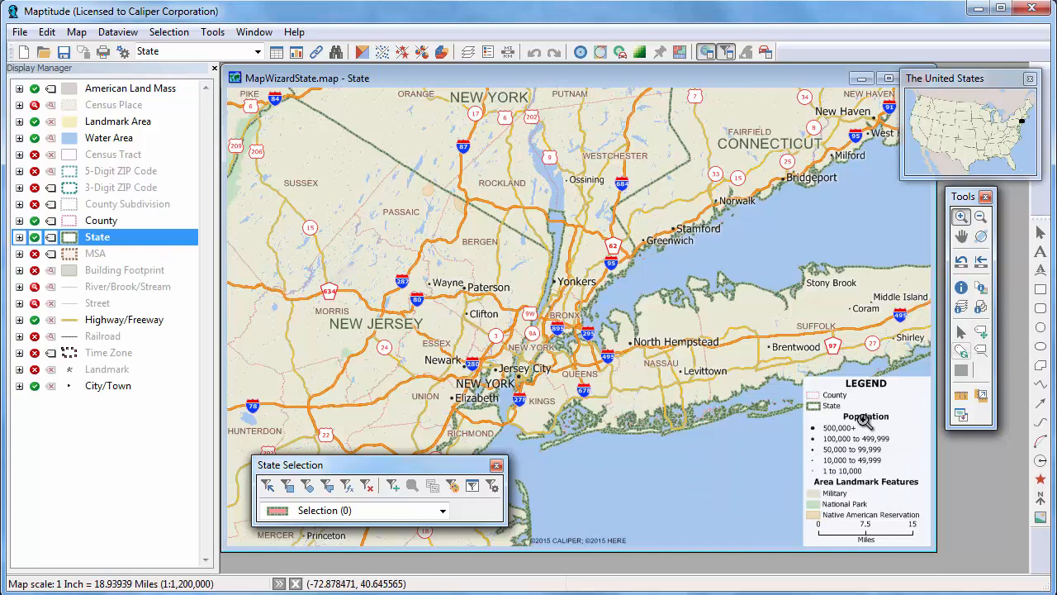
drag(405, 470, 405, 580)
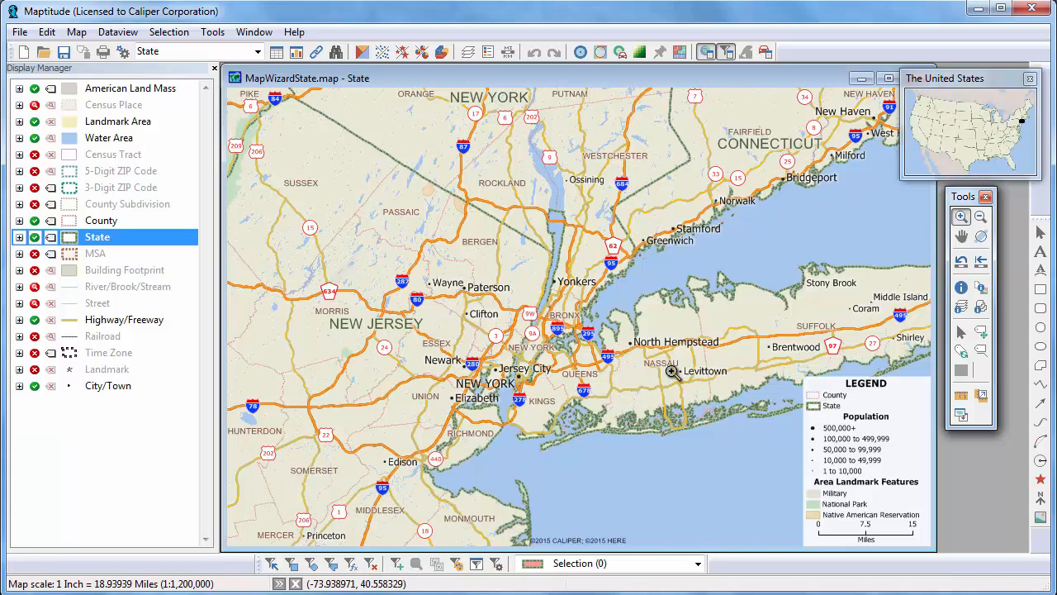
click(962, 217)
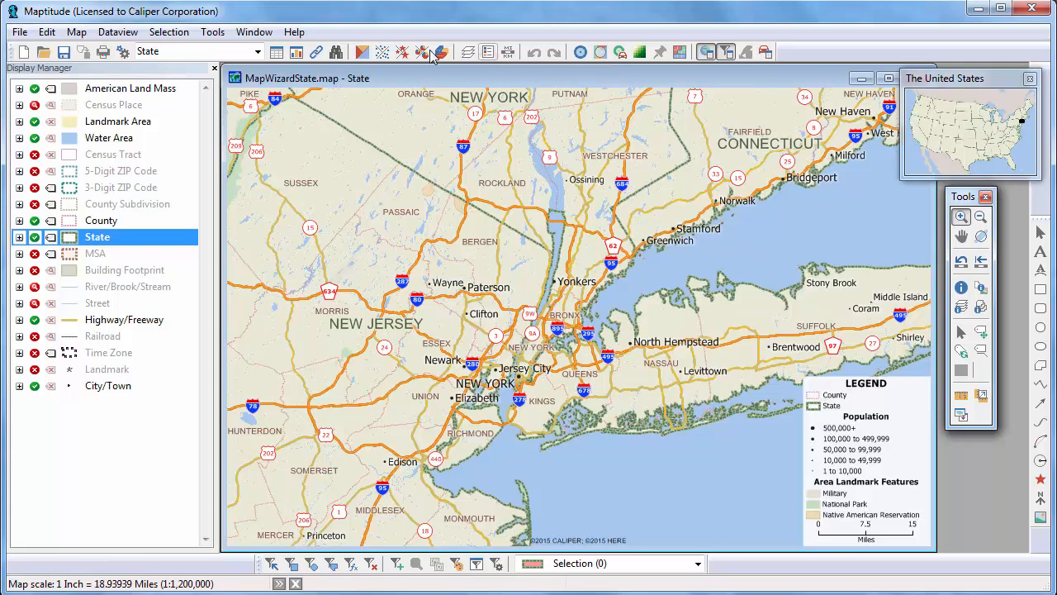
click(362, 53)
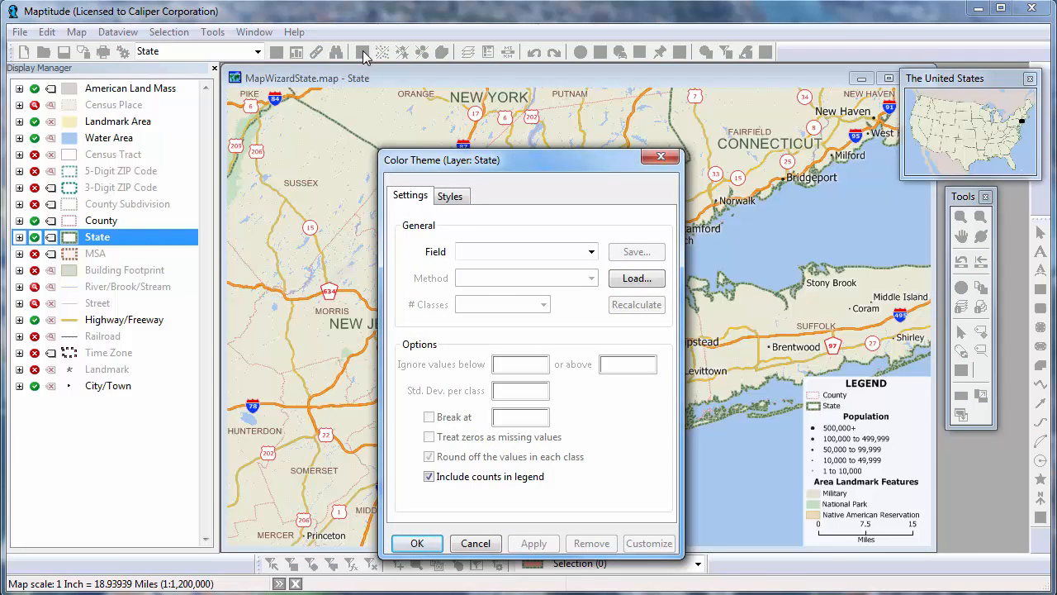
key(F1)
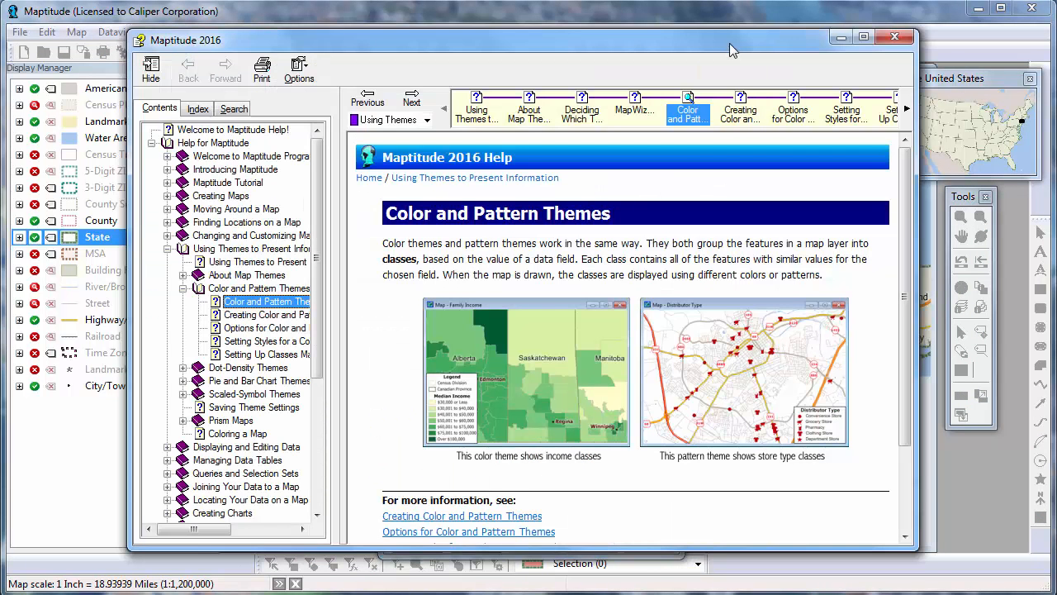
click(896, 37)
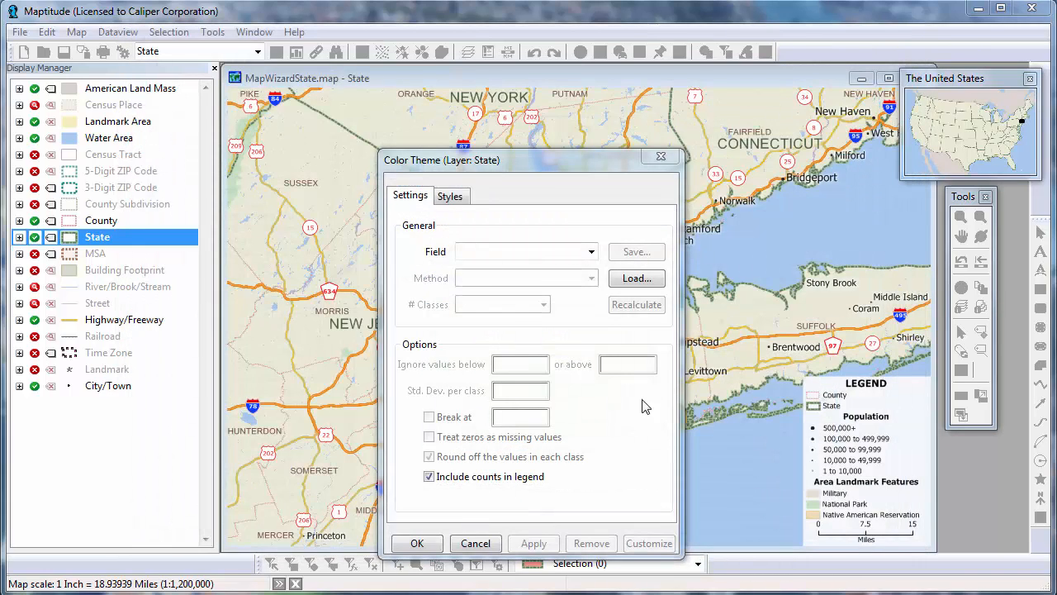
click(483, 544)
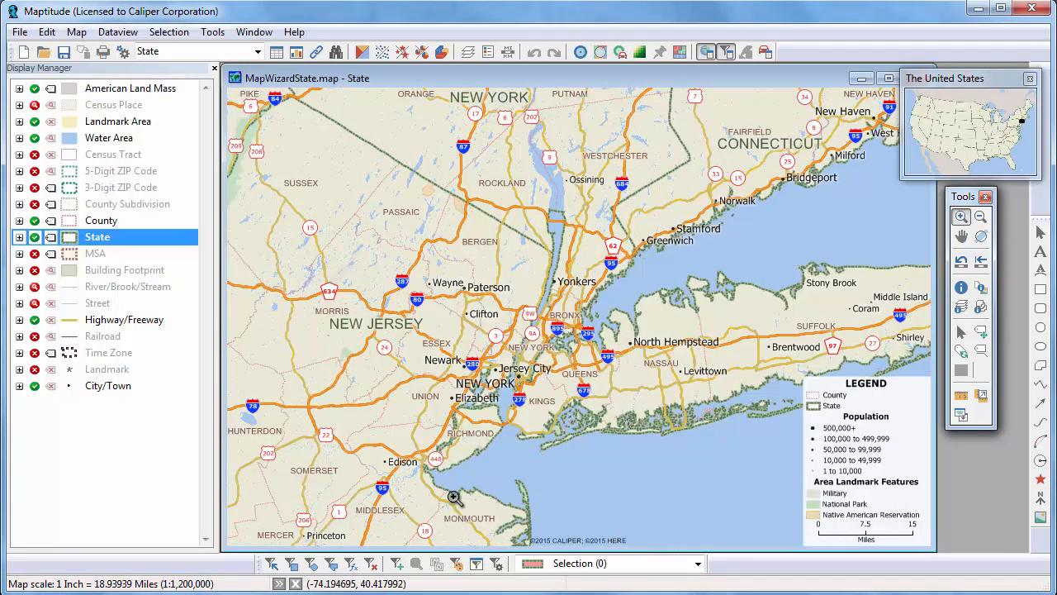
Raise the NEW JERSEY label's font size from 18 to 30 through its custom label style.
right_click(361, 327)
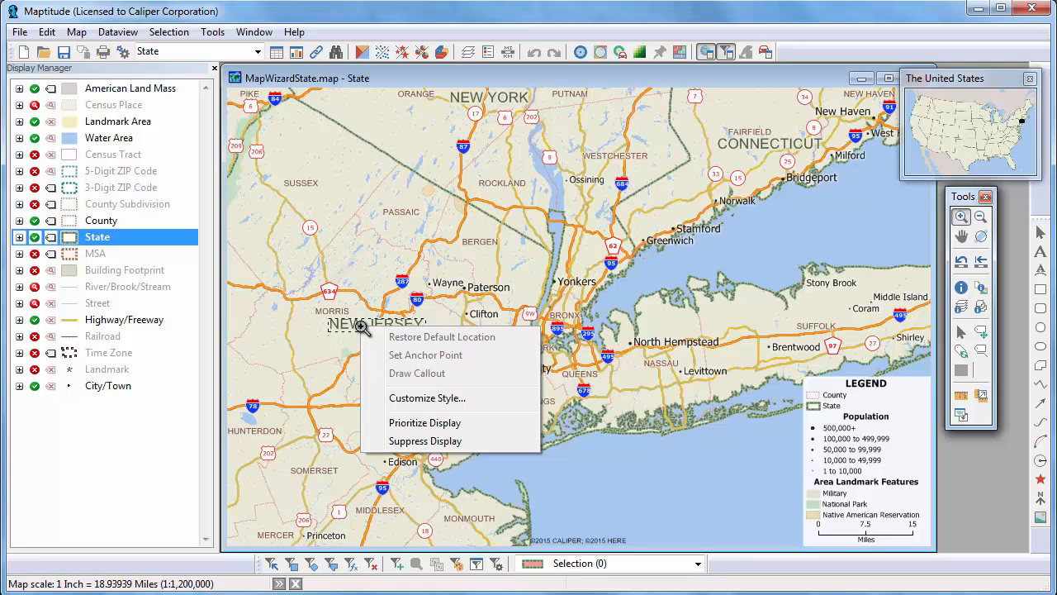
click(426, 398)
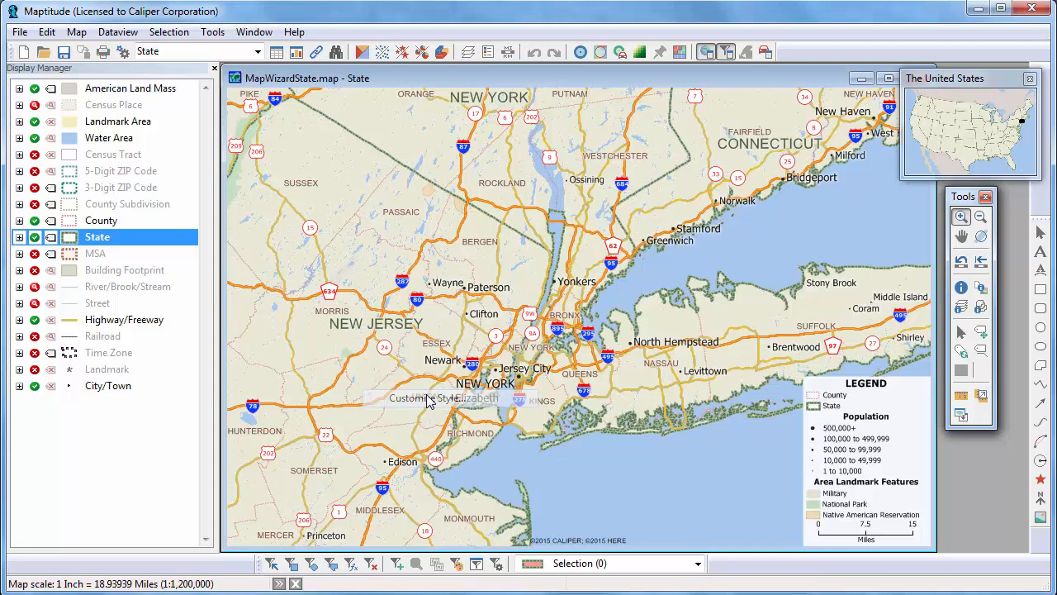
click(640, 306)
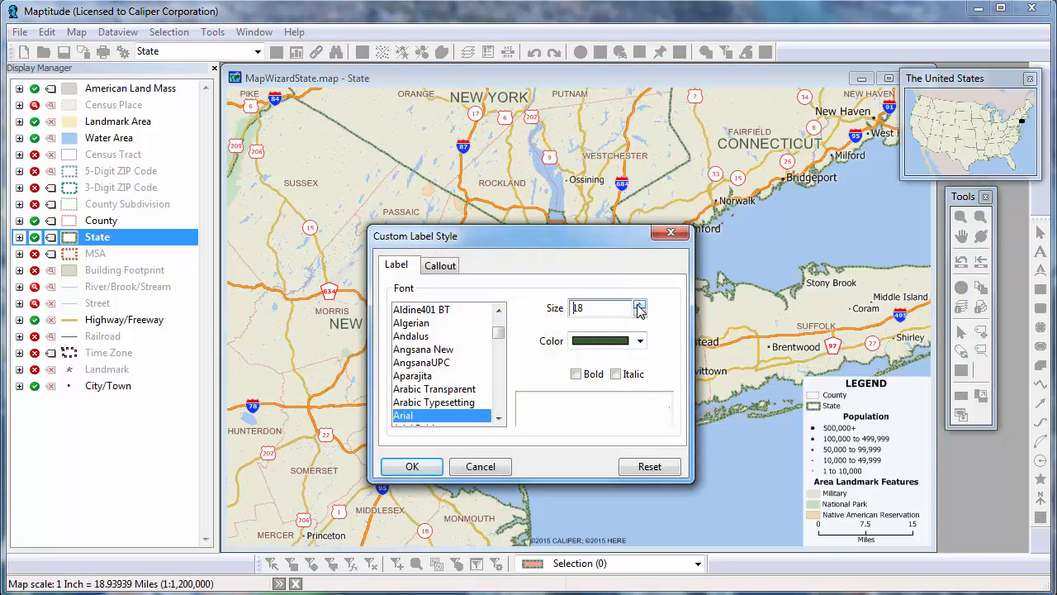
click(640, 305)
click(640, 306)
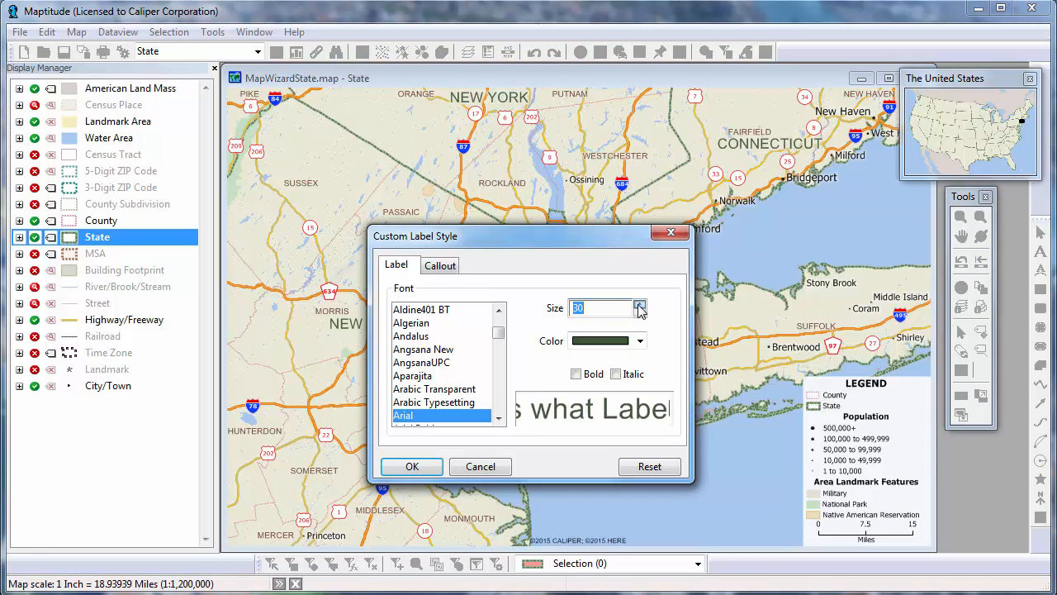
click(435, 467)
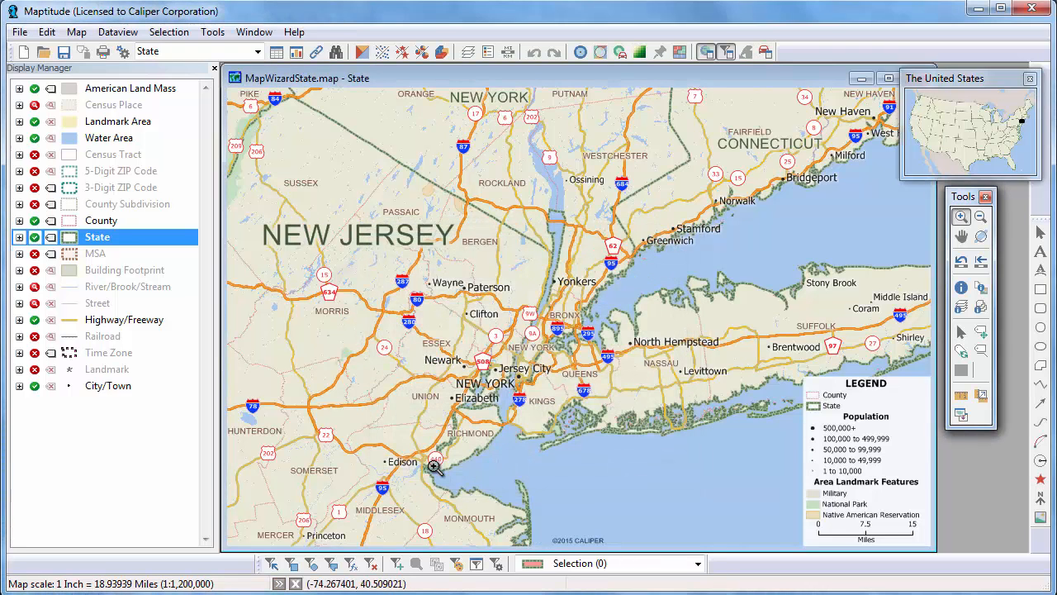
right_click(356, 167)
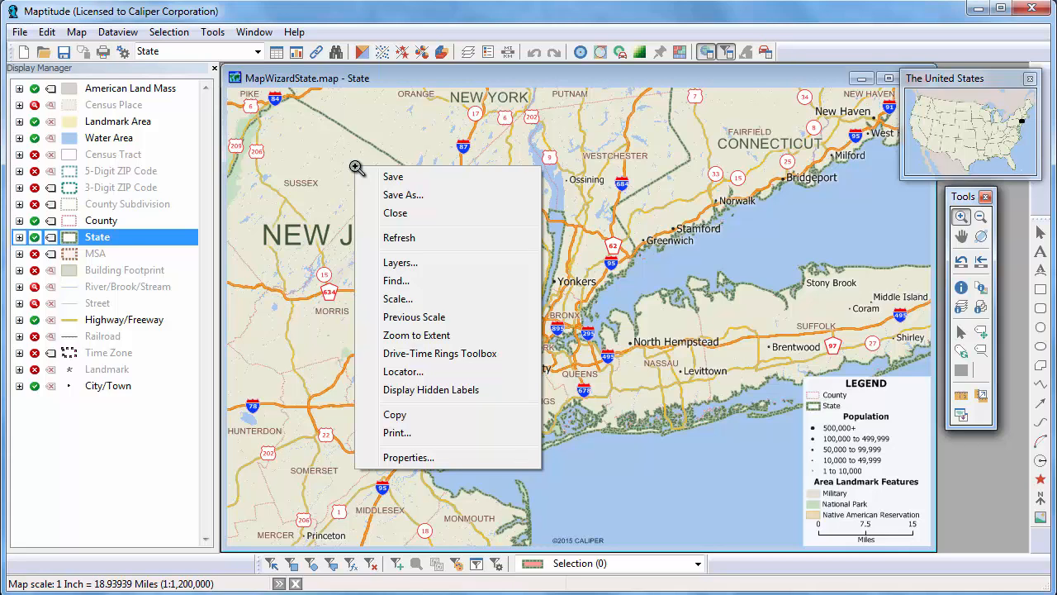
key(Escape)
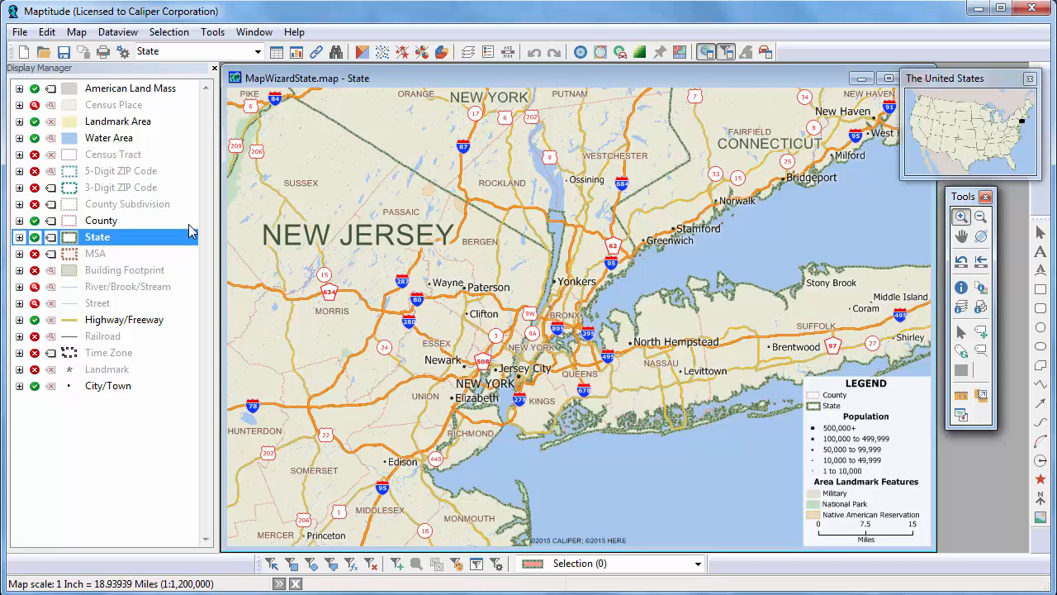
right_click(124, 174)
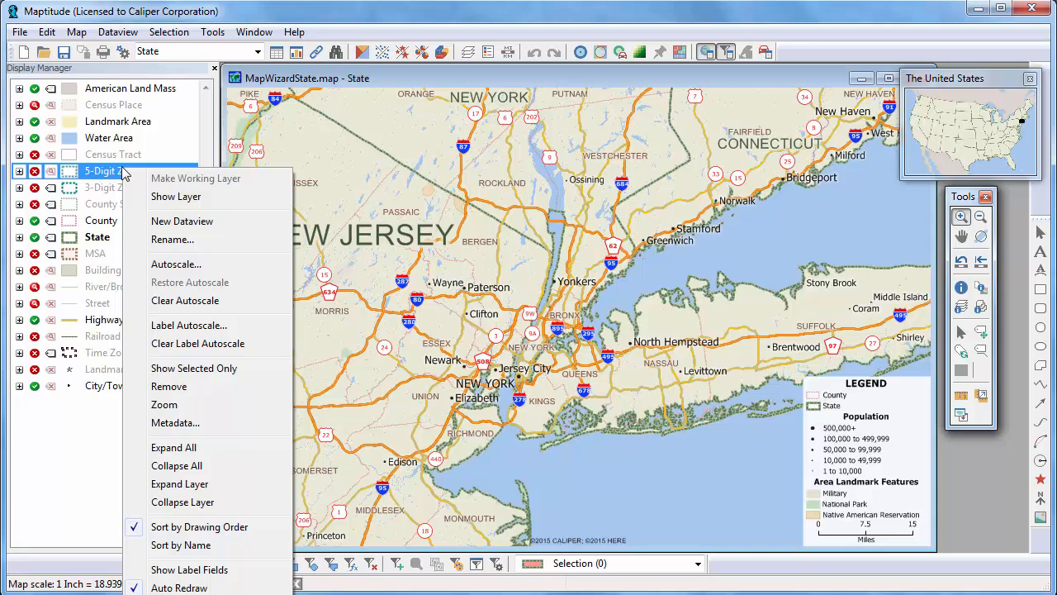
click(214, 221)
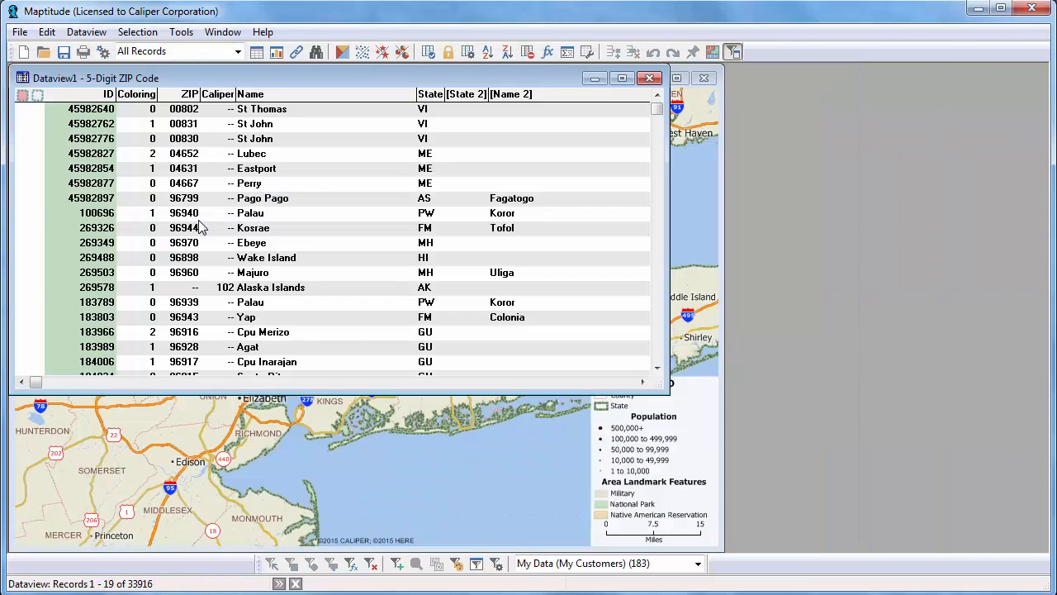
drag(669, 170, 1008, 169)
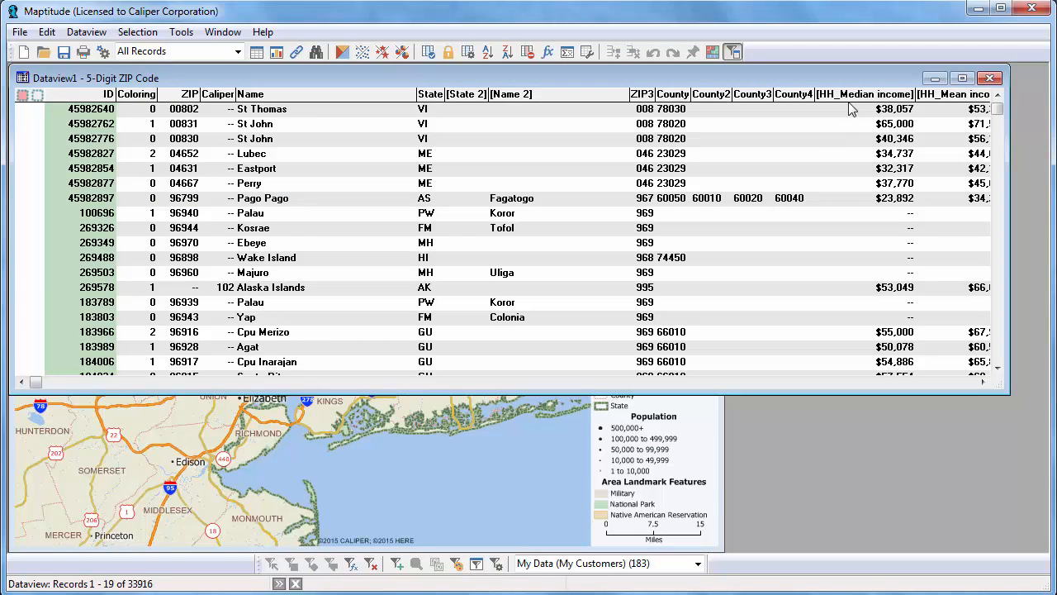
mouse_move(867, 98)
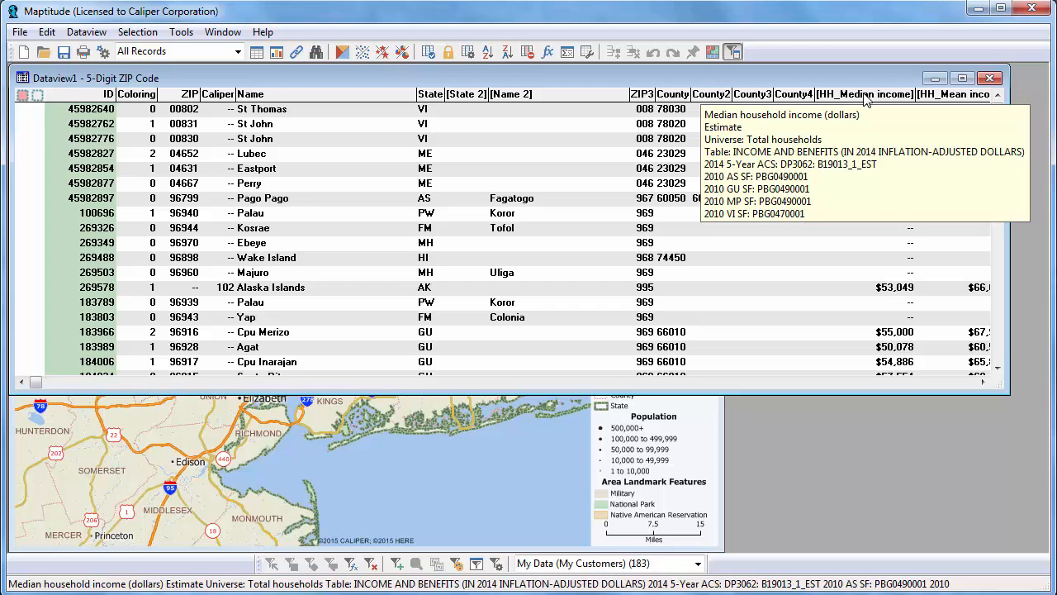
click(991, 78)
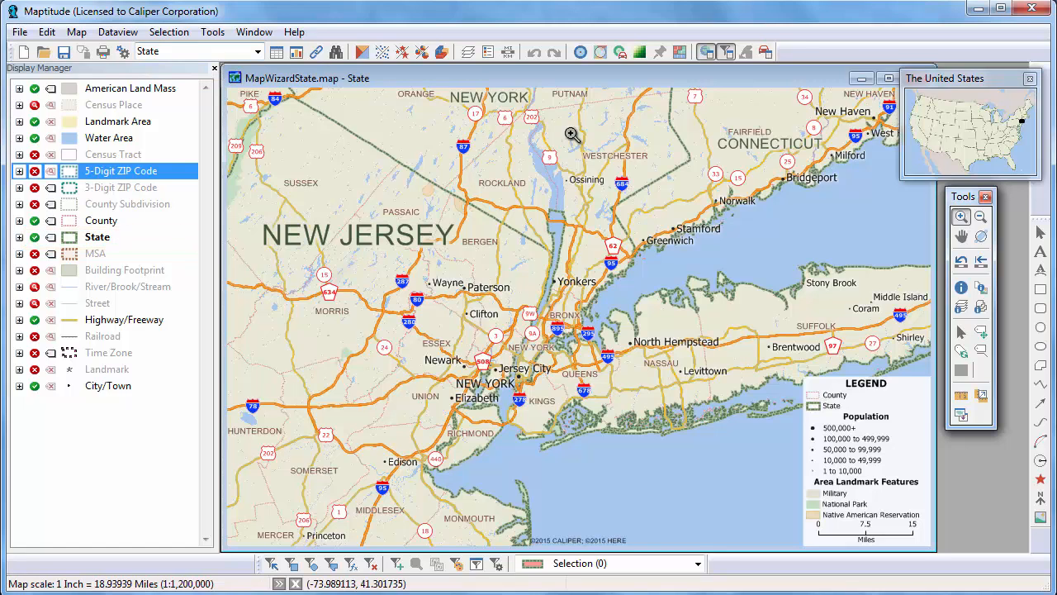
Inspect the attribute record for New York state with the Info tool.
click(961, 288)
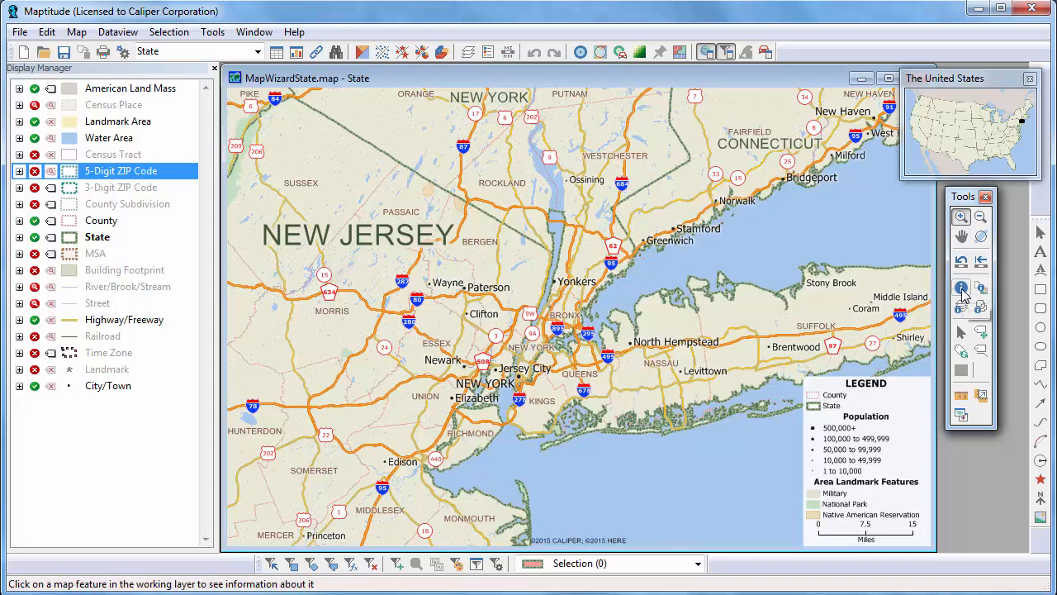
click(535, 177)
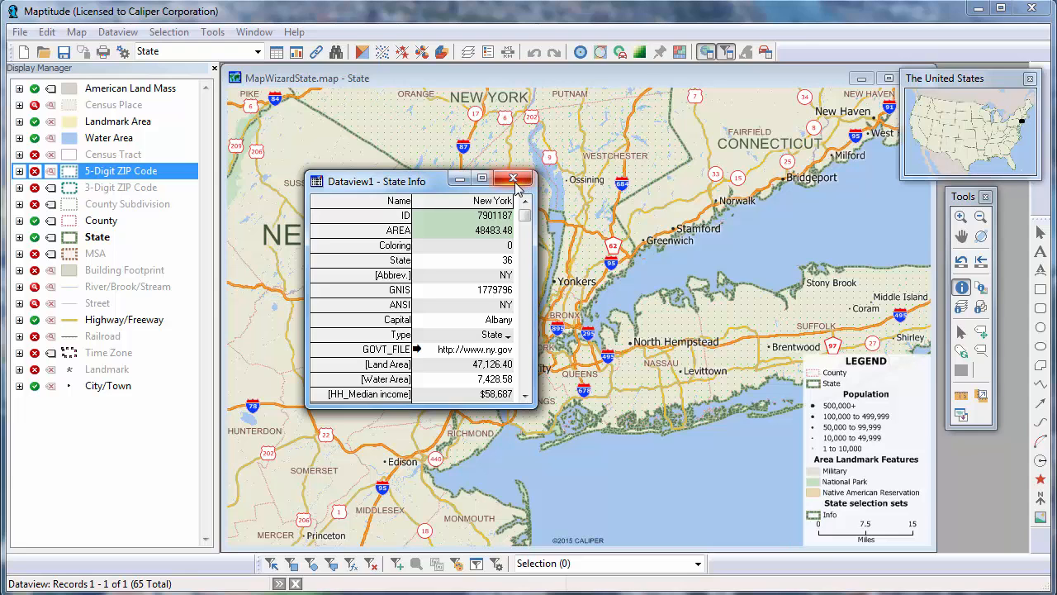
click(514, 183)
Make County the working layer and view Bergen County's attribute record.
click(258, 51)
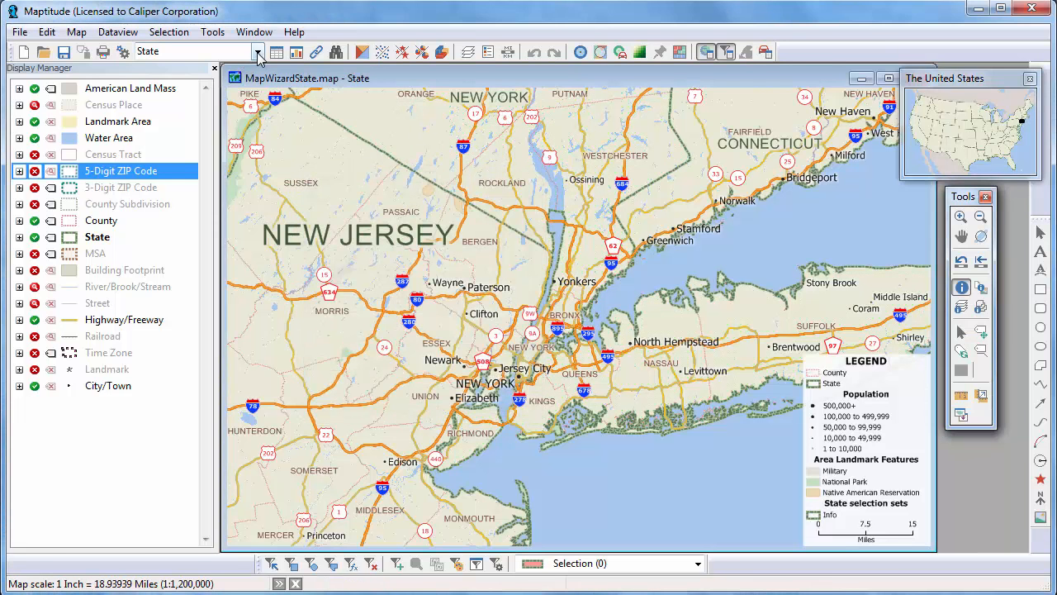
click(238, 107)
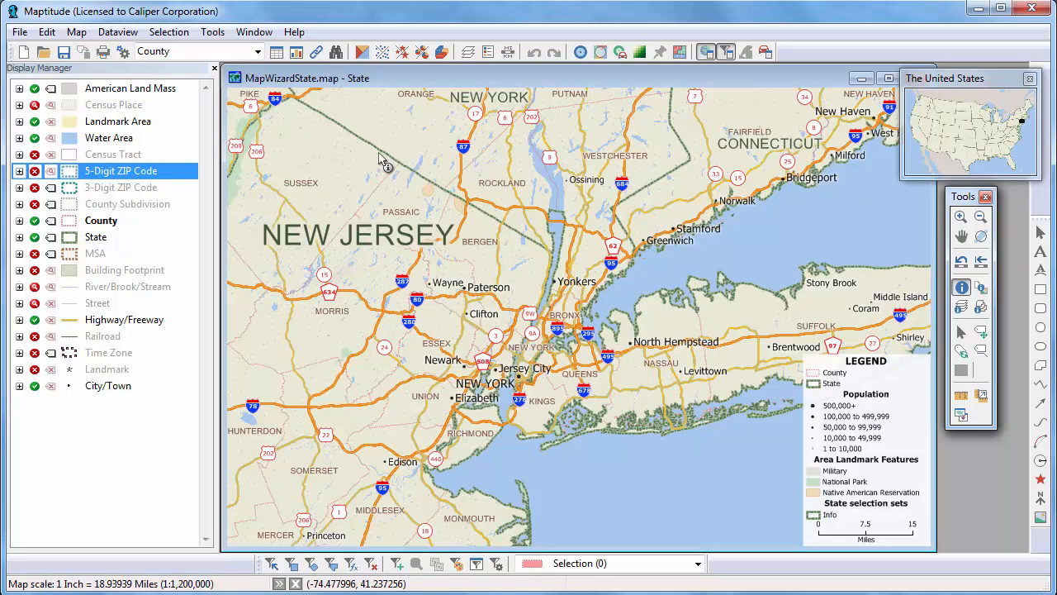
click(495, 258)
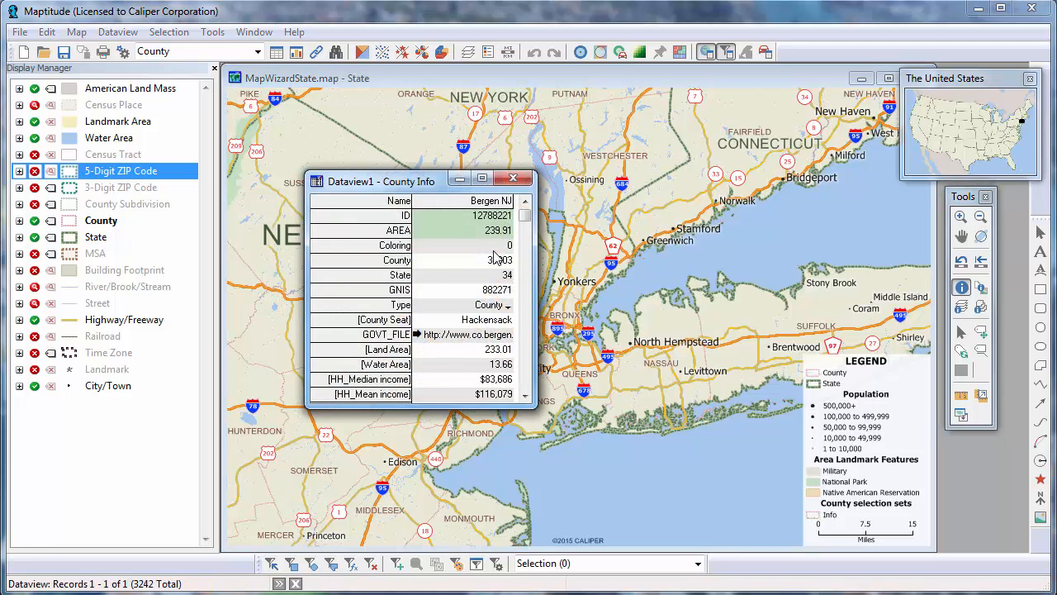
click(515, 179)
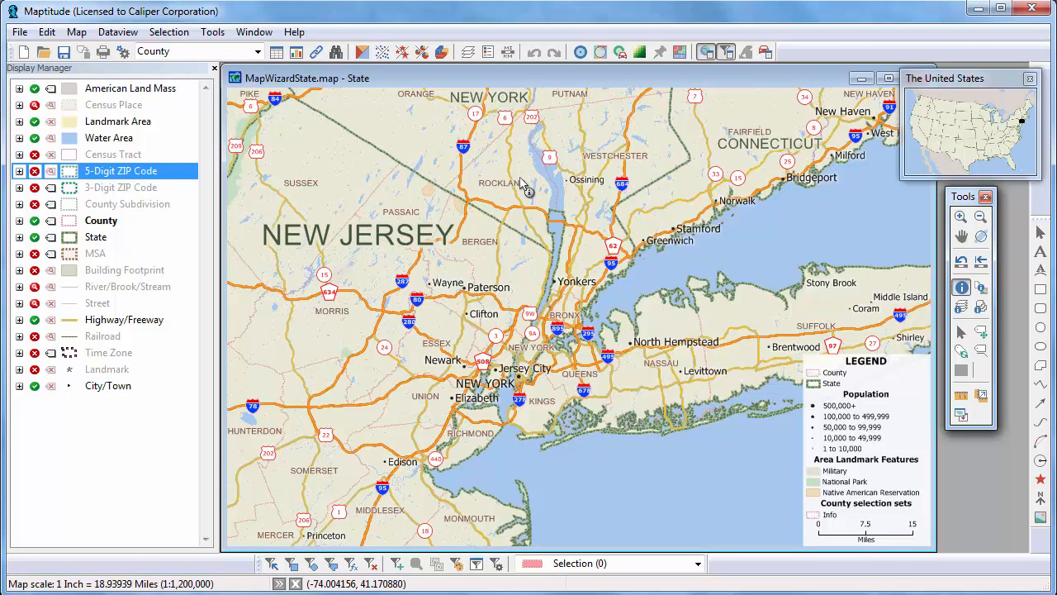
click(362, 52)
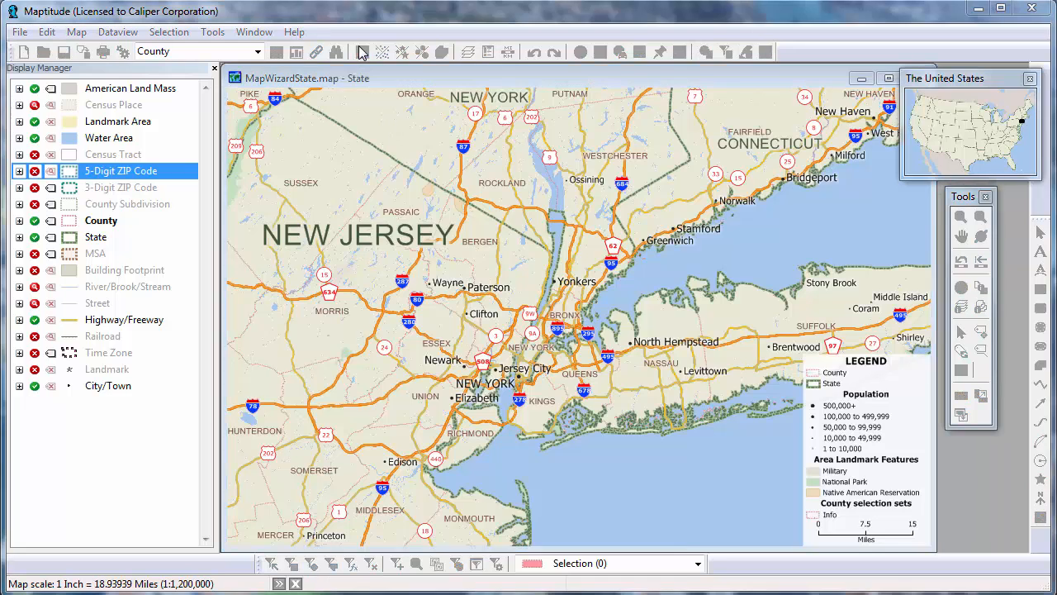
Shade the counties green by [HH_Median income] using 8 Optimal Breaks classes.
click(545, 251)
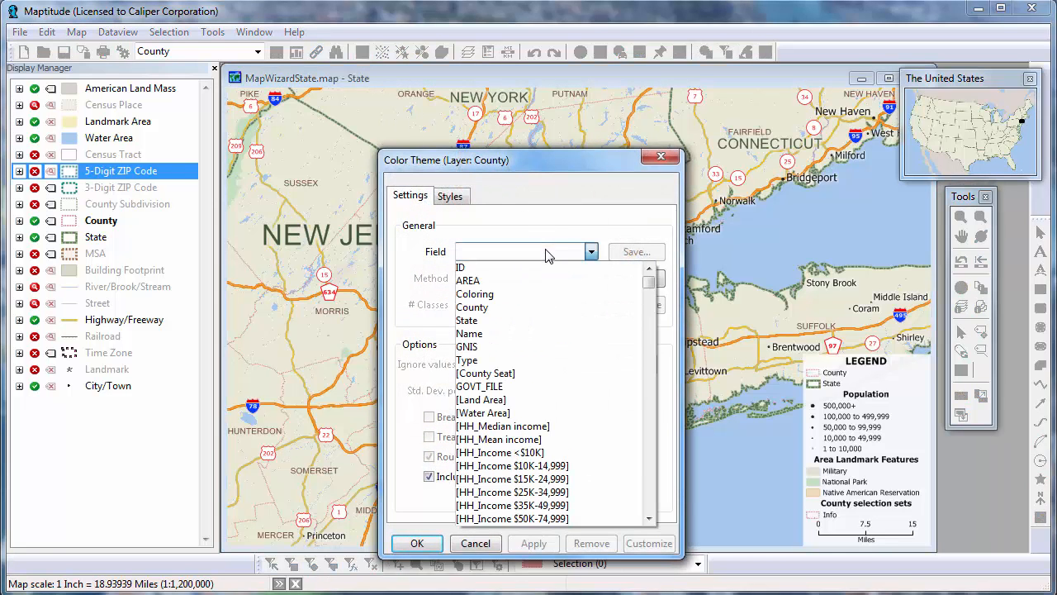
click(504, 426)
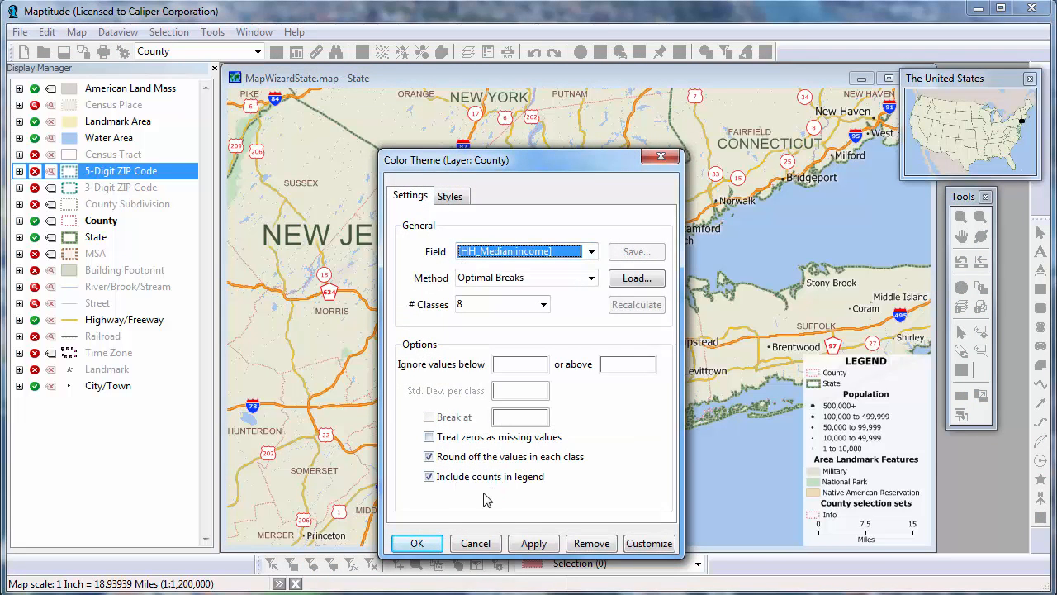
click(417, 544)
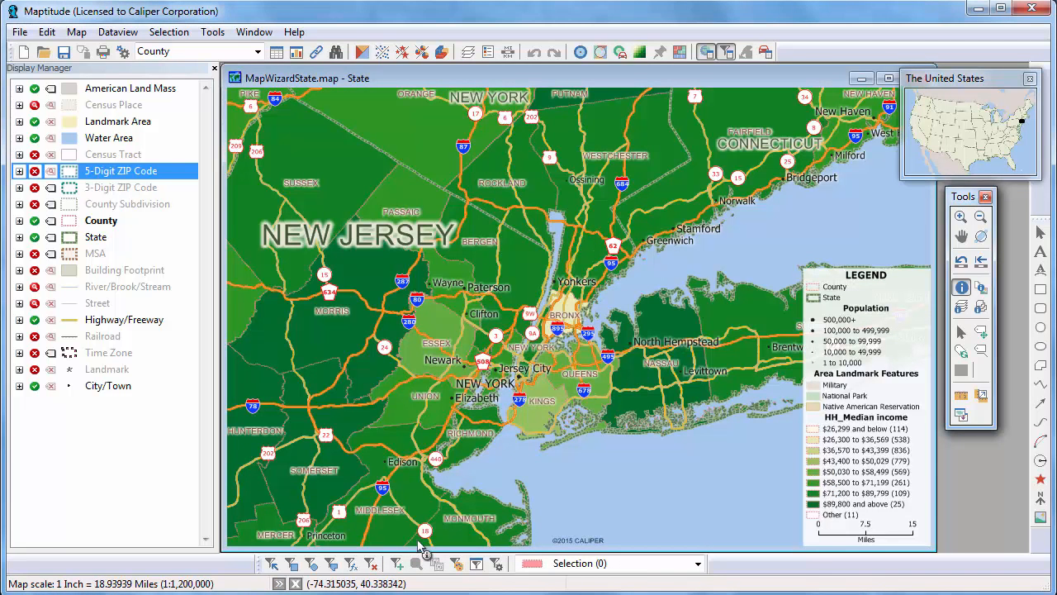
Make Highway/Freeway the working layer and circle-select 6977 highways around northern New Jersey and New York City.
right_click(151, 328)
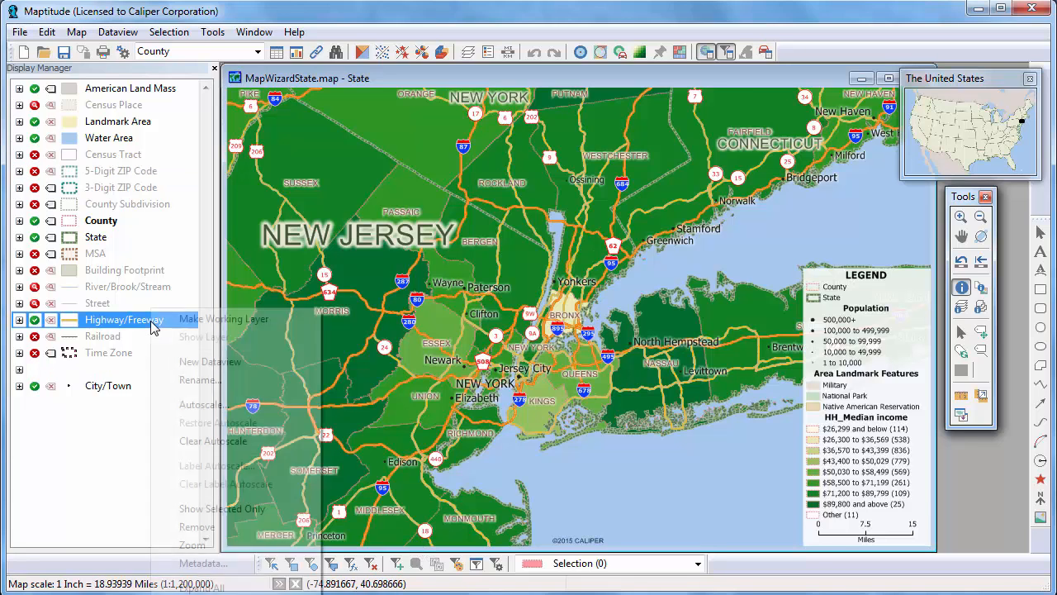
click(208, 320)
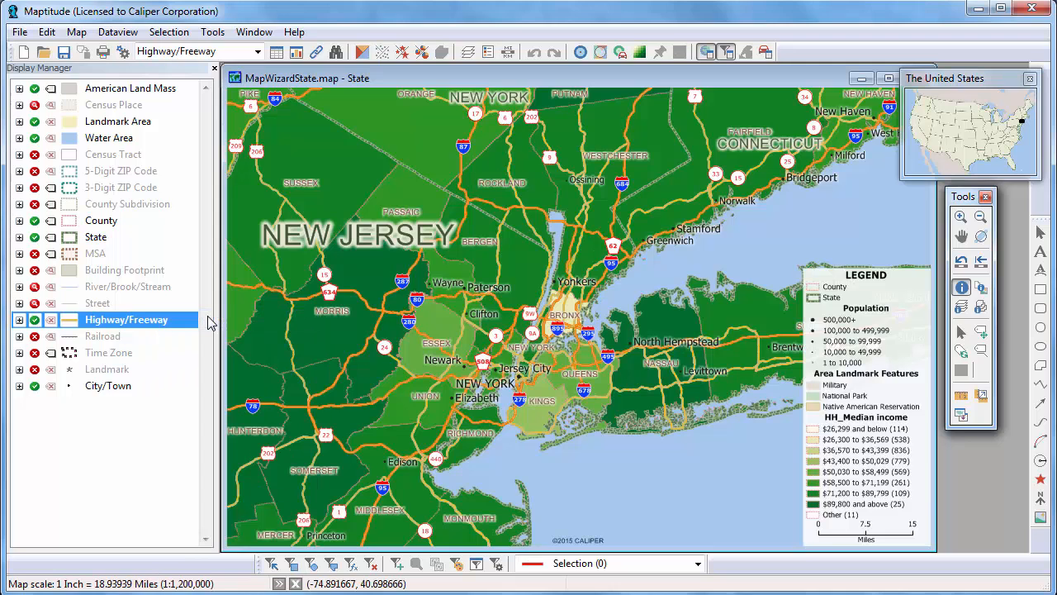
click(312, 564)
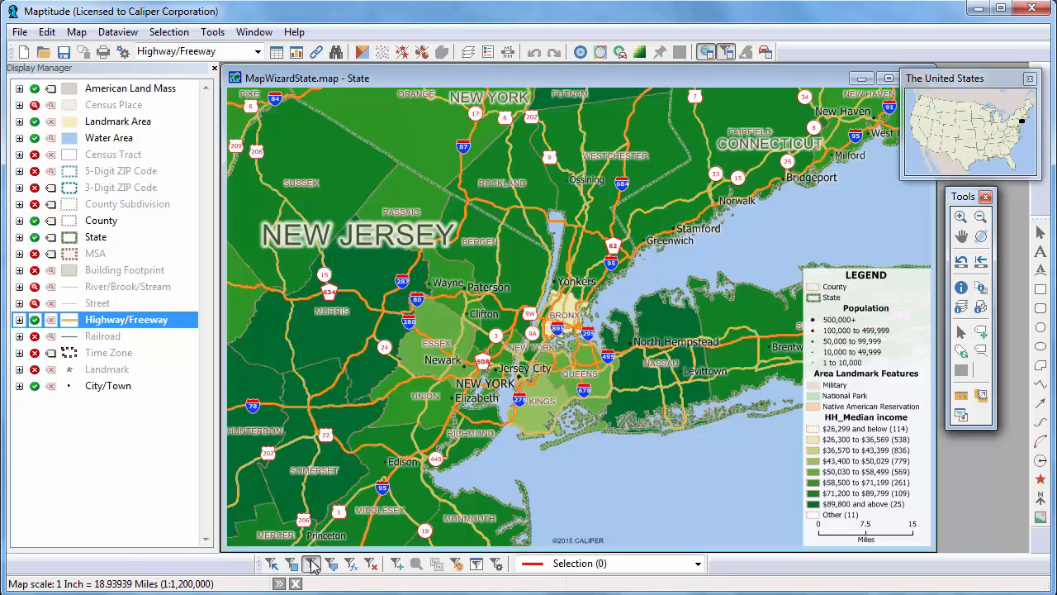
drag(407, 351, 487, 423)
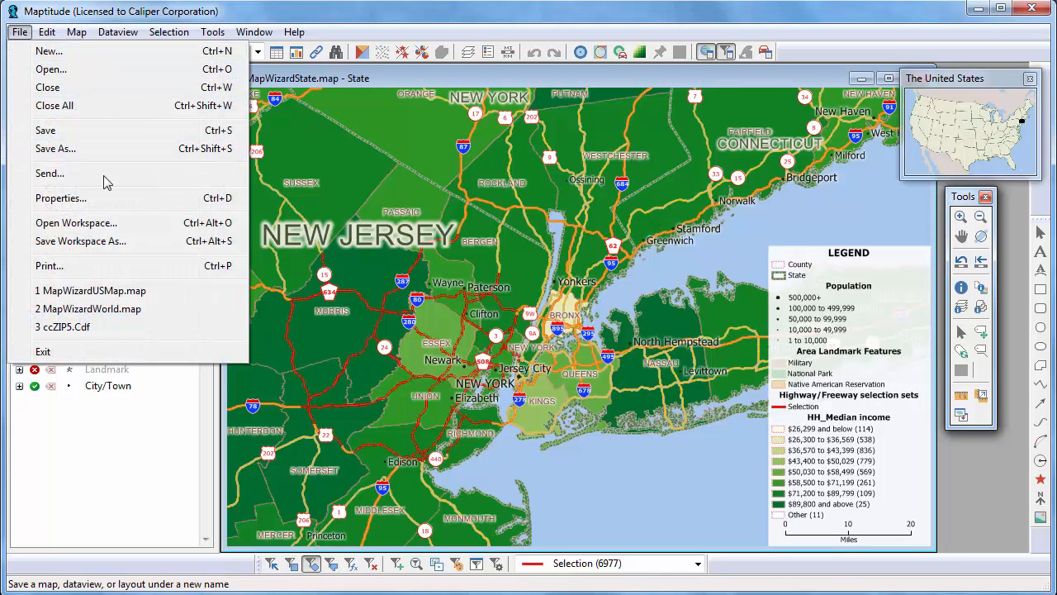
Save the workspace as 'My Workspace' and close all map windows.
click(127, 242)
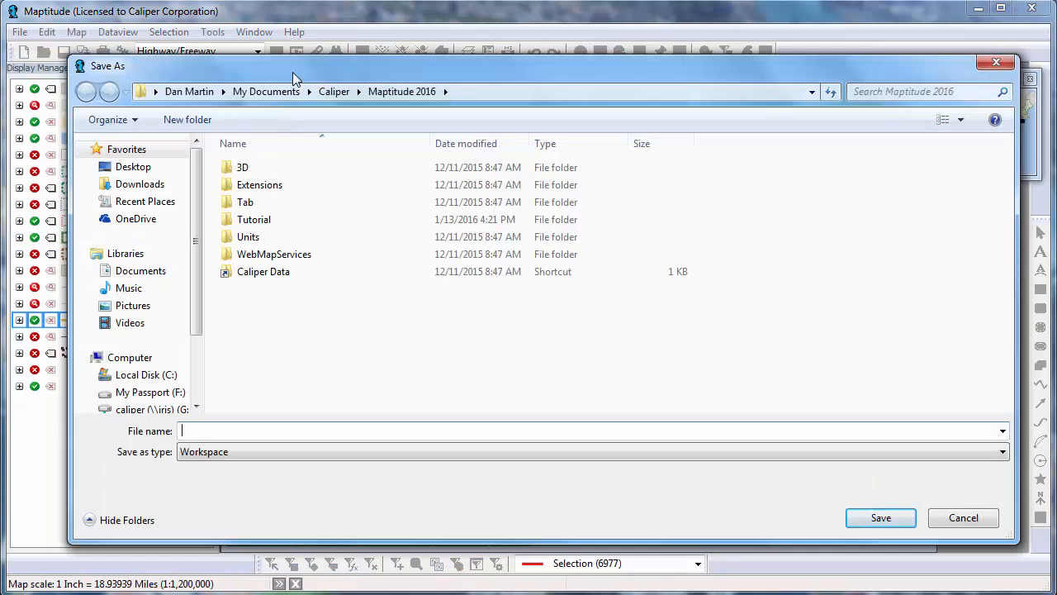
text(My Workspace)
click(878, 517)
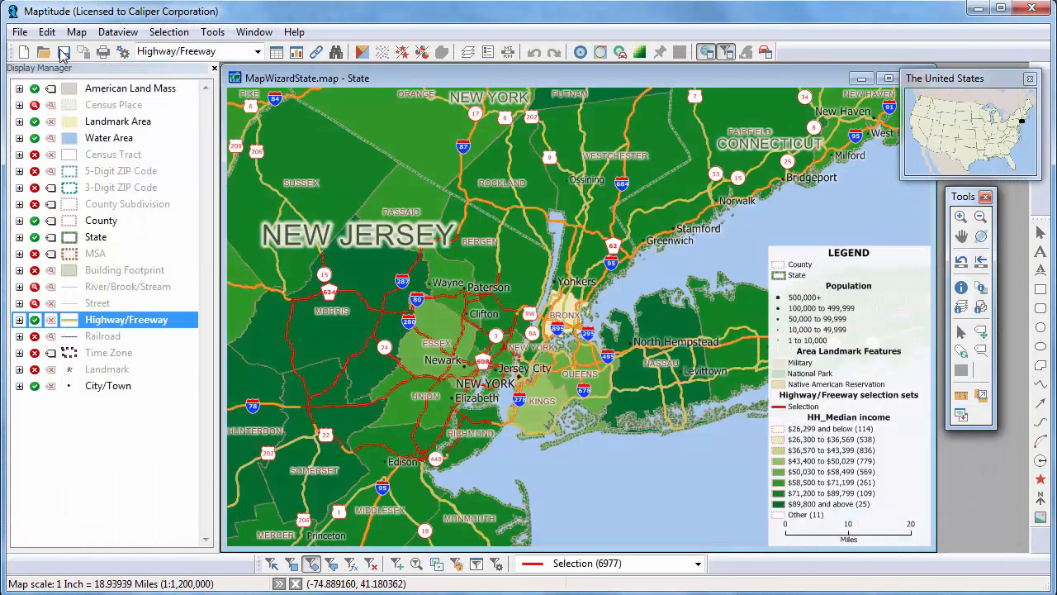
click(20, 33)
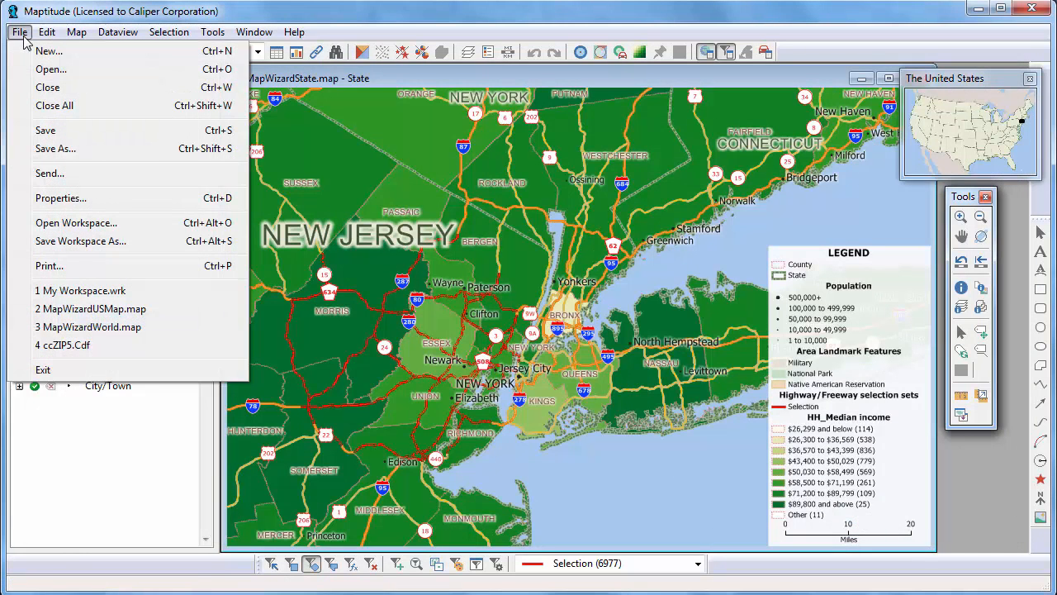
click(58, 103)
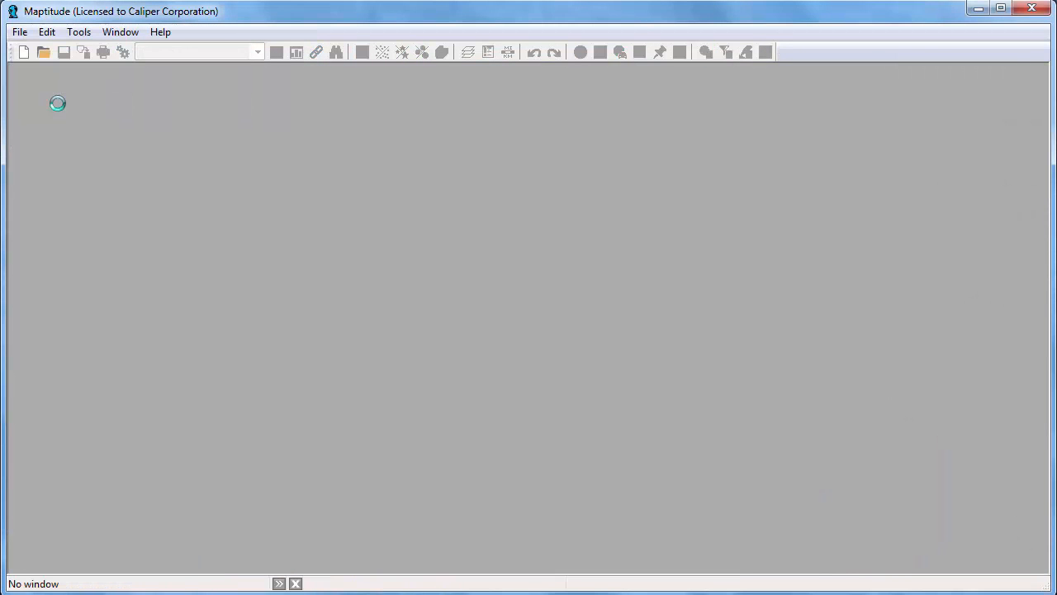